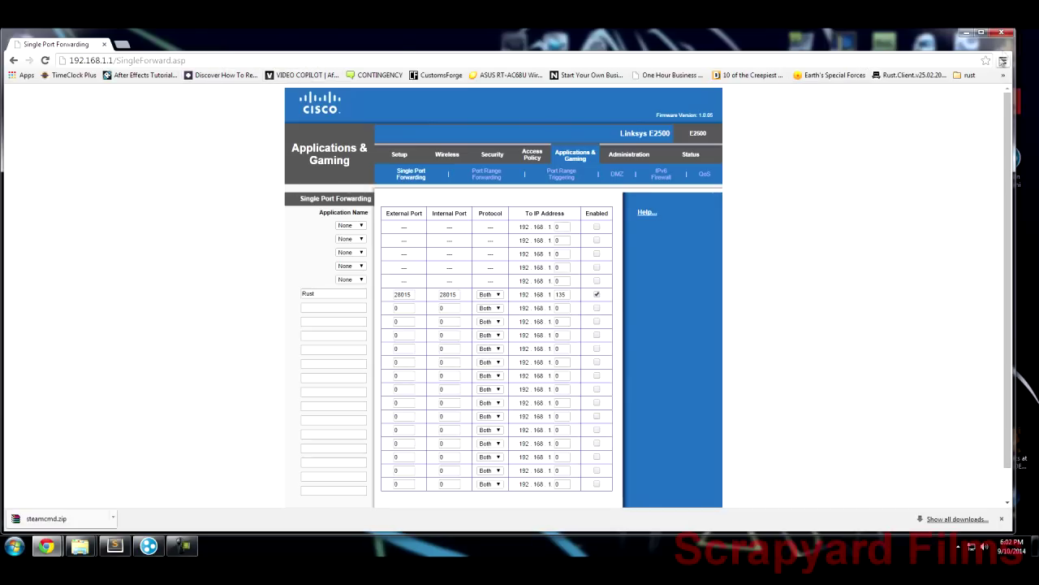
Widen the browser window slightly and scroll down the Linksys page toward Save Settings
drag(1015, 43, 1031, 45)
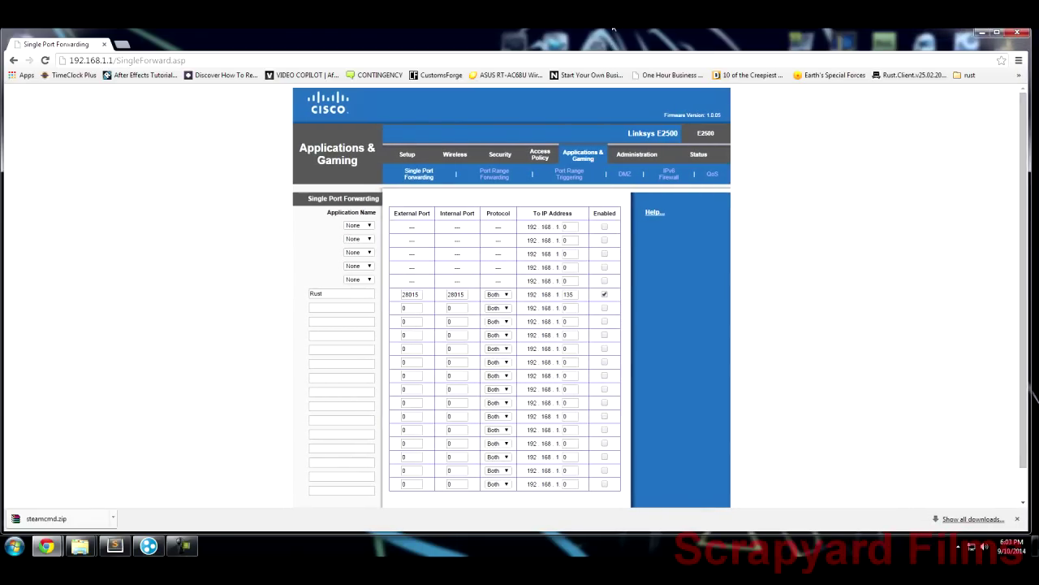
drag(610, 30, 611, 33)
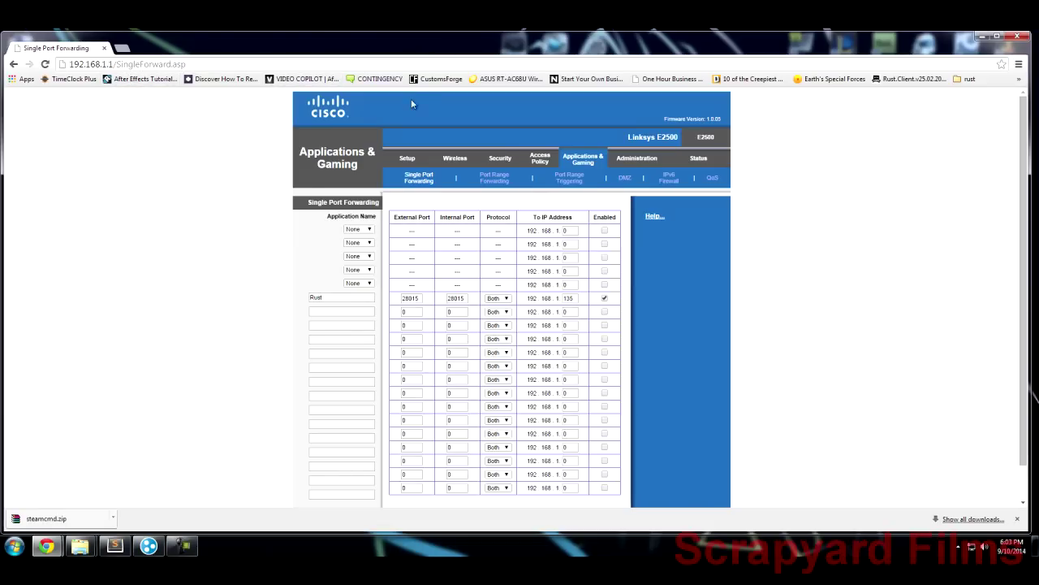
scroll(277, 124, down, 1)
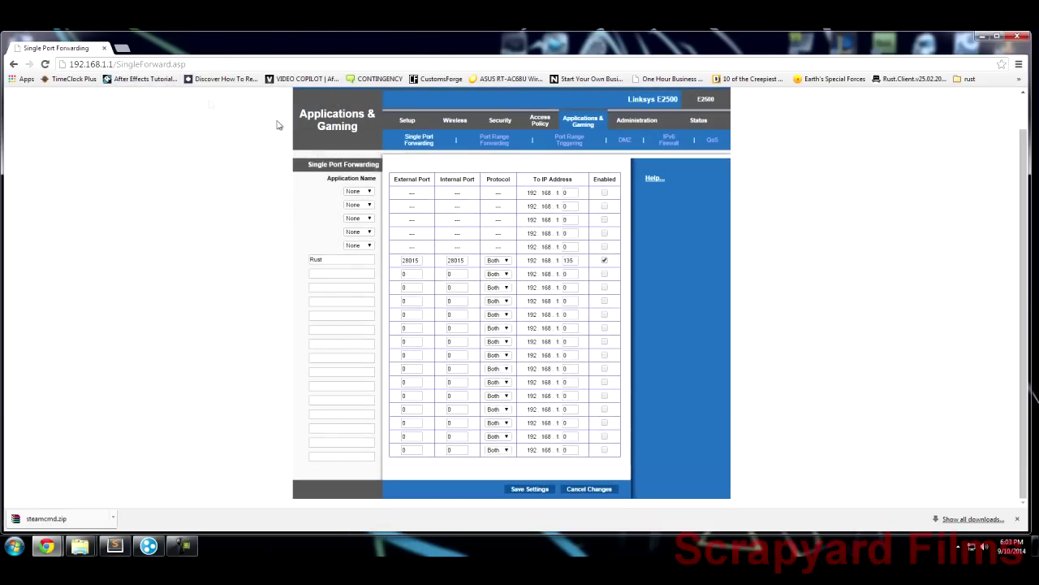
Load the Arris modem status page at 192.168.100.1 in Chrome
click(181, 65)
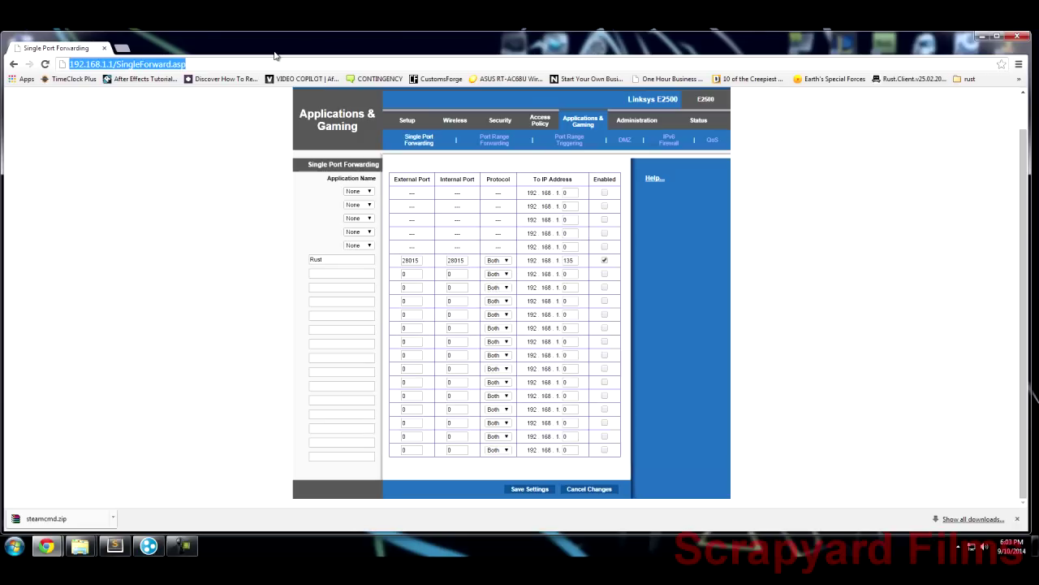
text(192)
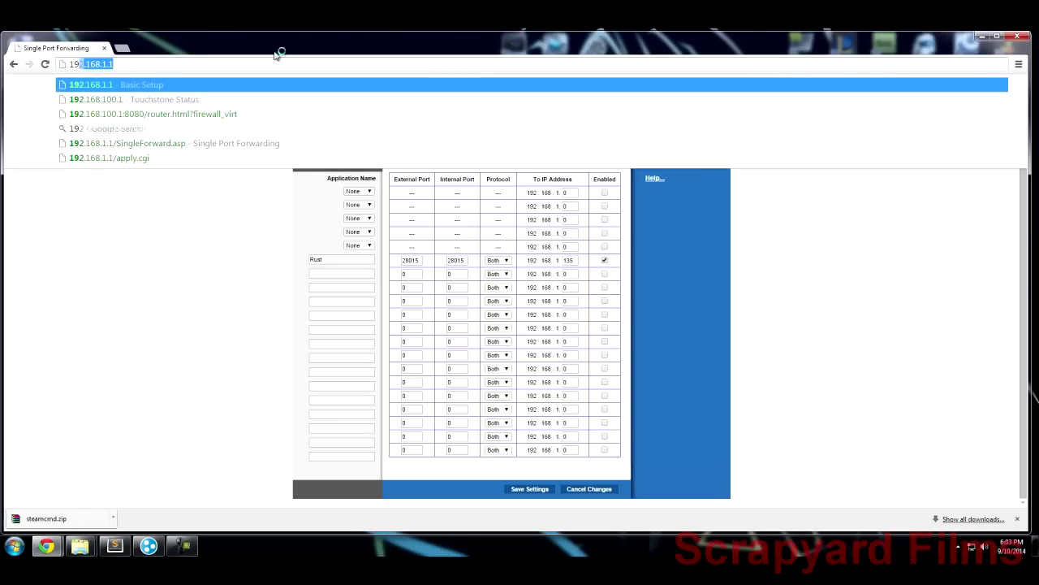
text(.168.1)
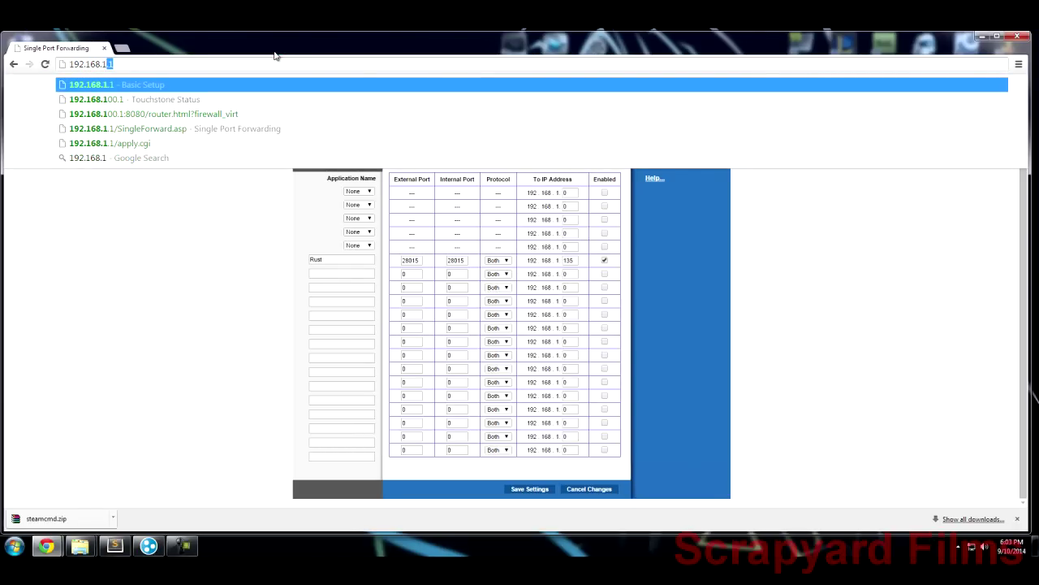
text(00.1)
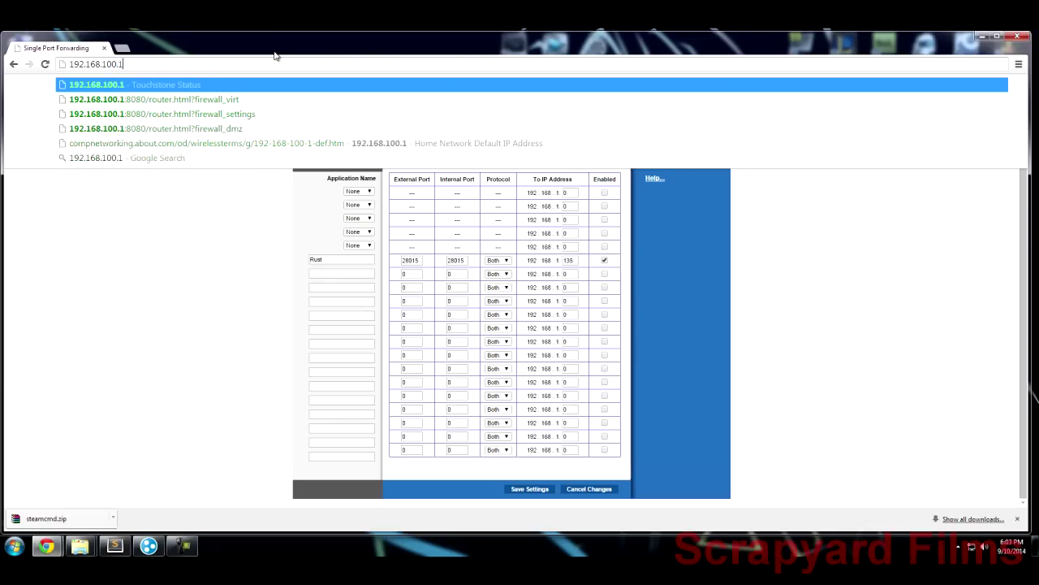
key(Return)
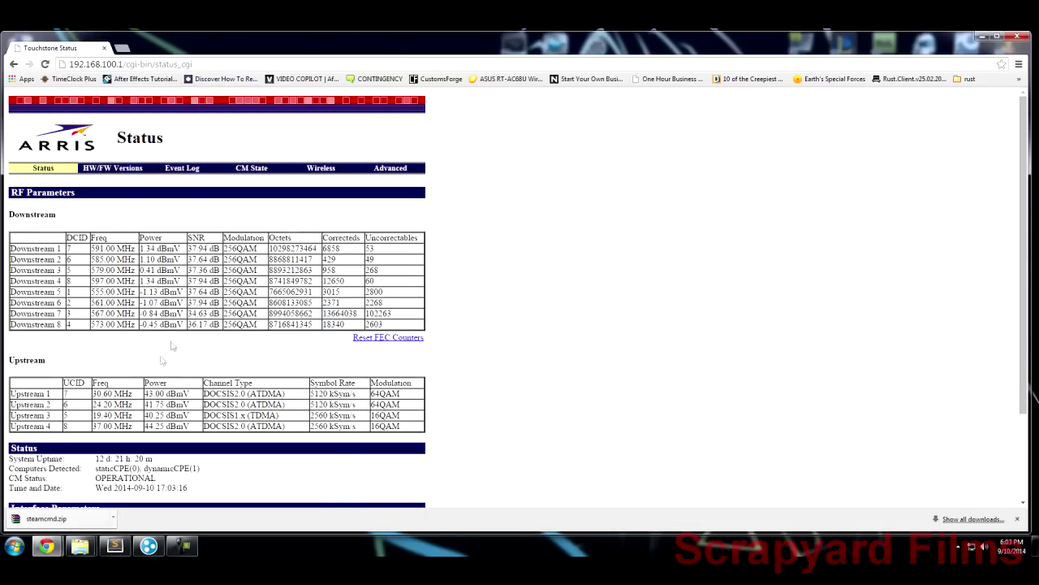
Log into the Arris modem admin and go to Firewall > Virtual Servers
click(321, 171)
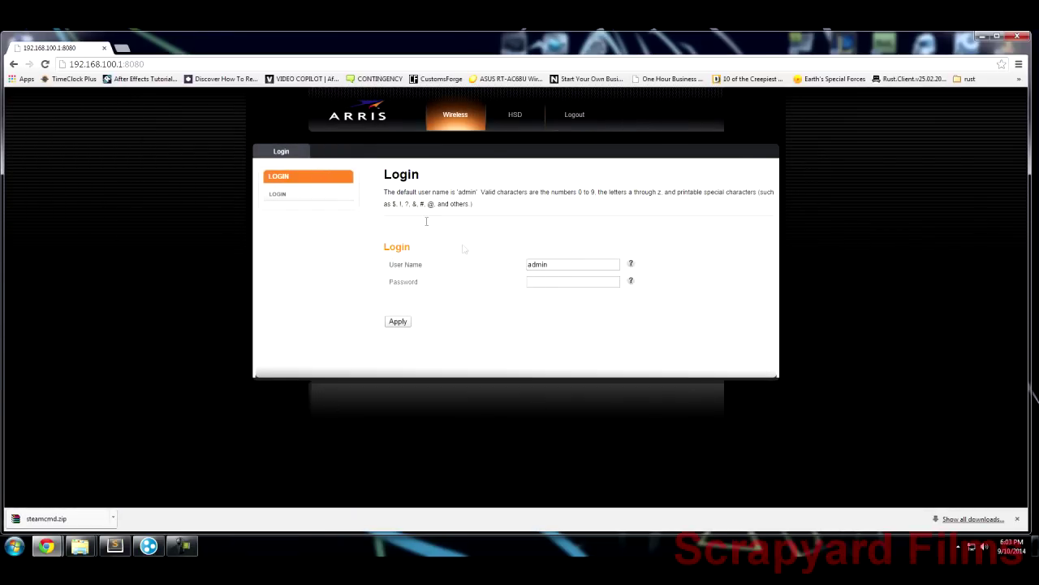
click(559, 283)
double_click(555, 264)
click(536, 283)
key(Return)
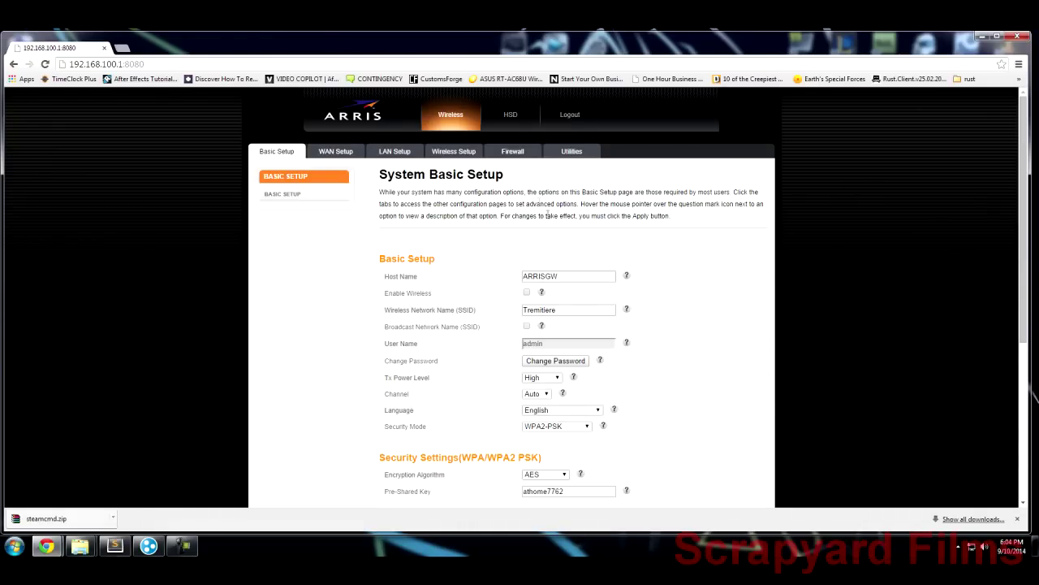
click(511, 152)
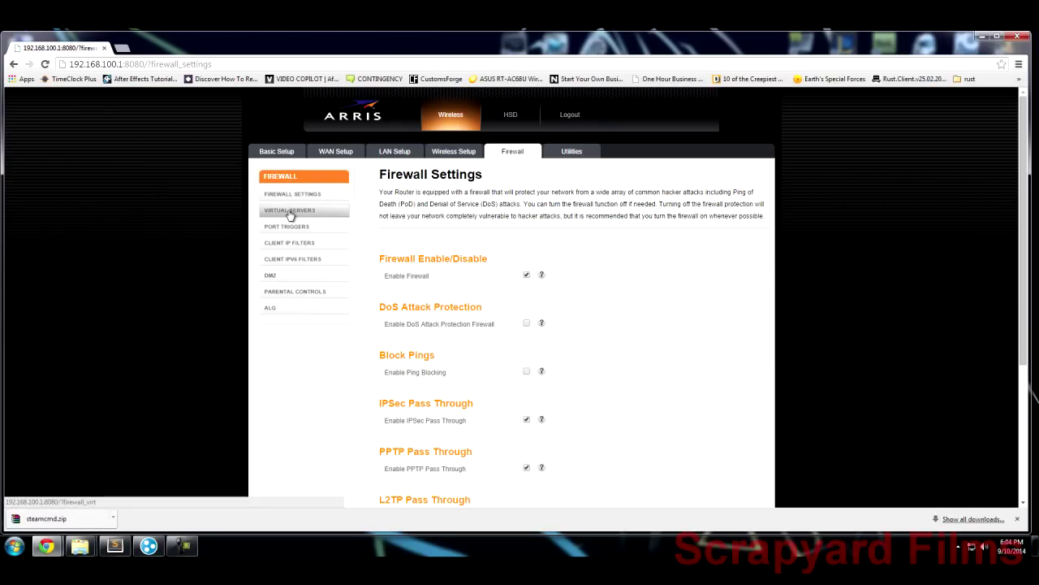
click(290, 212)
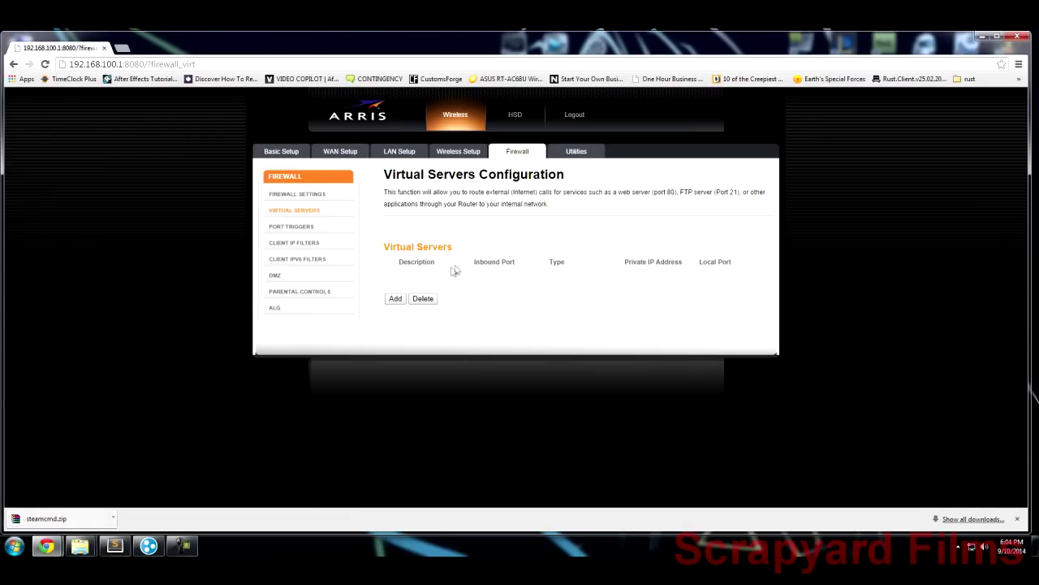
Load the Linksys router at 192.168.1.1 in a new tab, select its Internet IP on Status, and return to the modem tab
click(121, 49)
text(192.168.1.1)
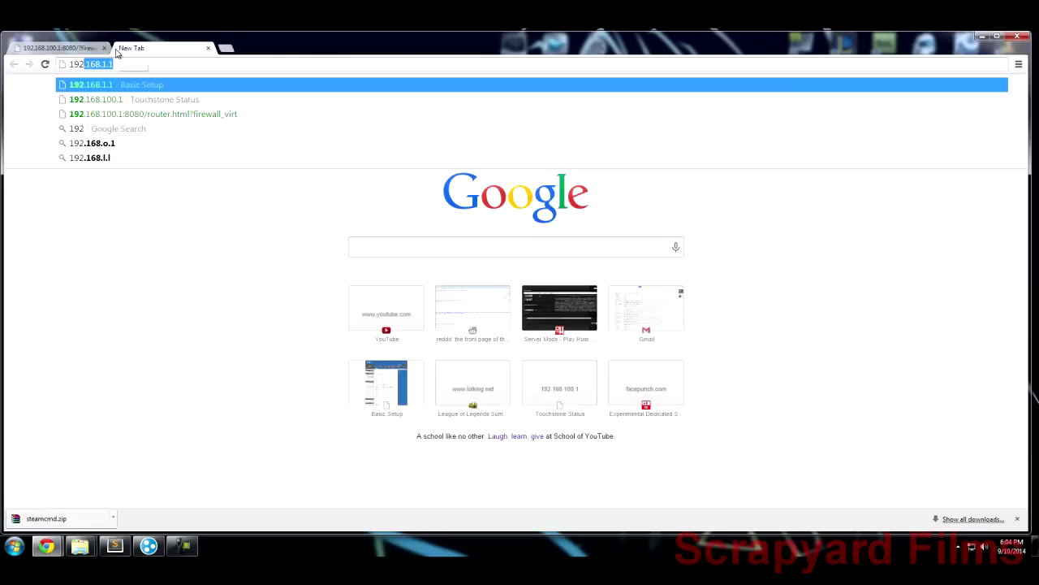
key(Return)
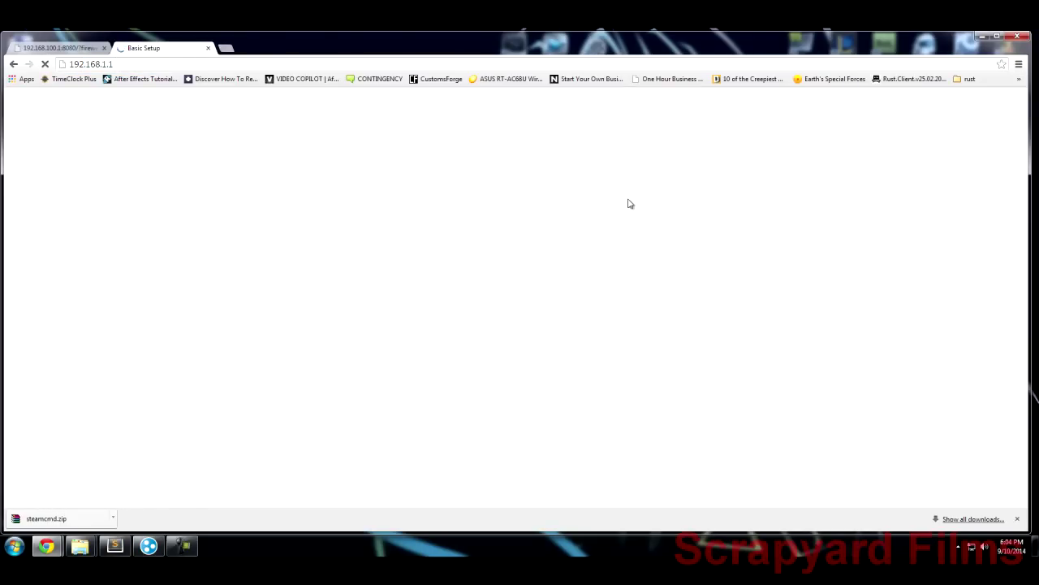
click(61, 47)
click(135, 48)
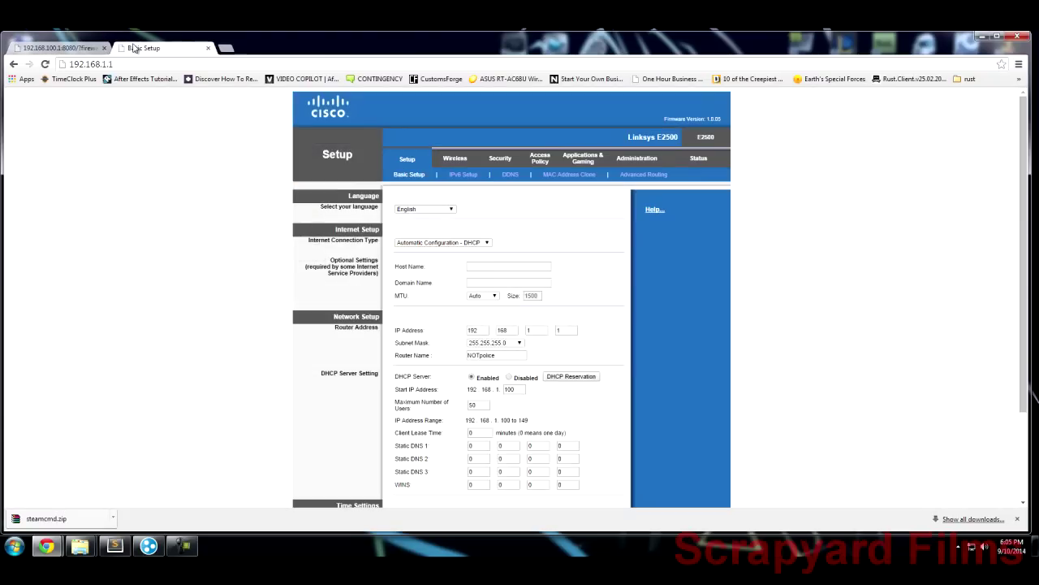
click(699, 158)
drag(465, 326, 494, 323)
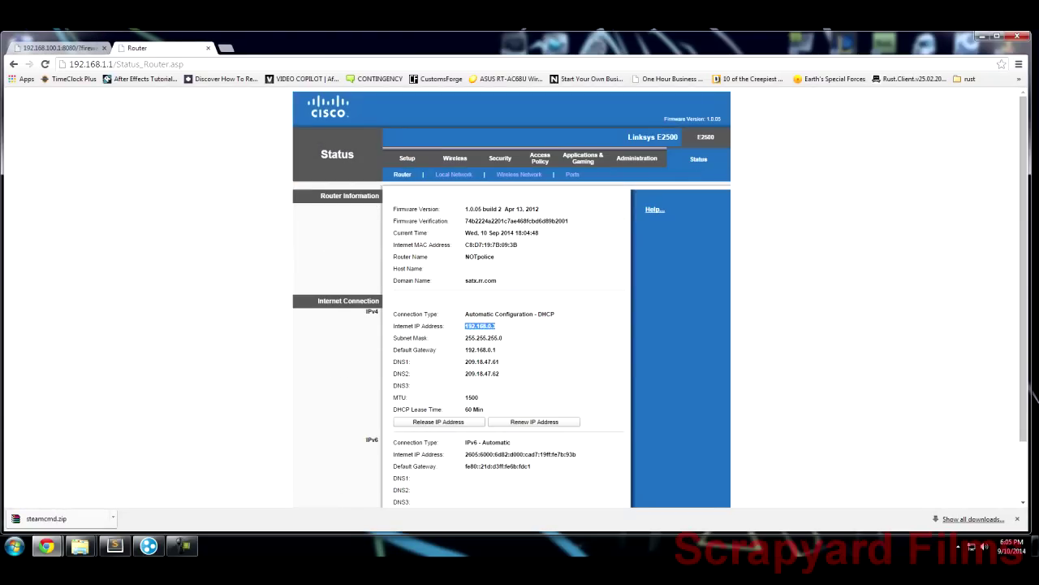
click(61, 48)
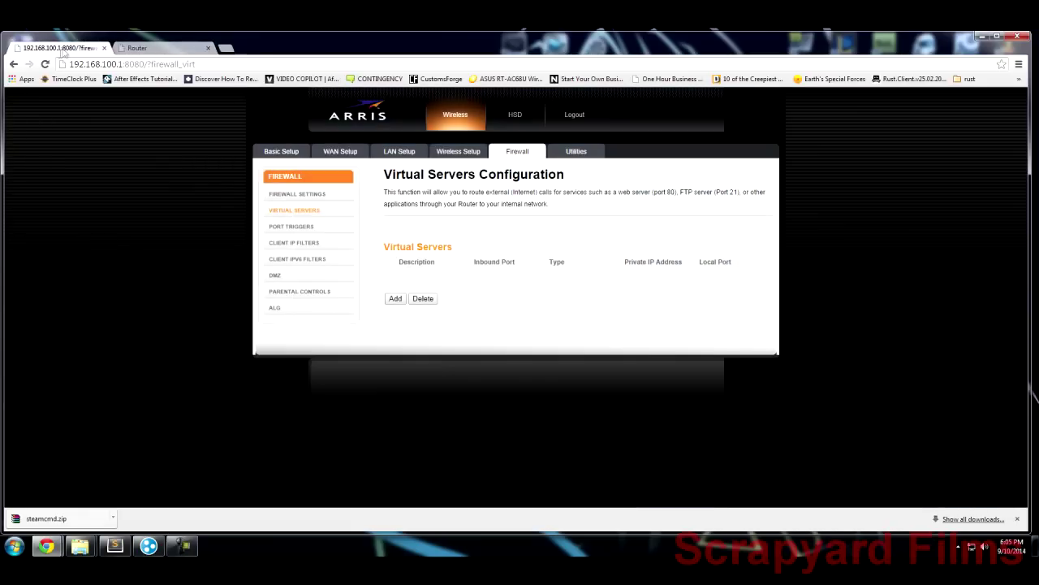
Start a virtual server named Rust with inbound ports 28015 to 28015 and format Both
click(395, 298)
text(Rust)
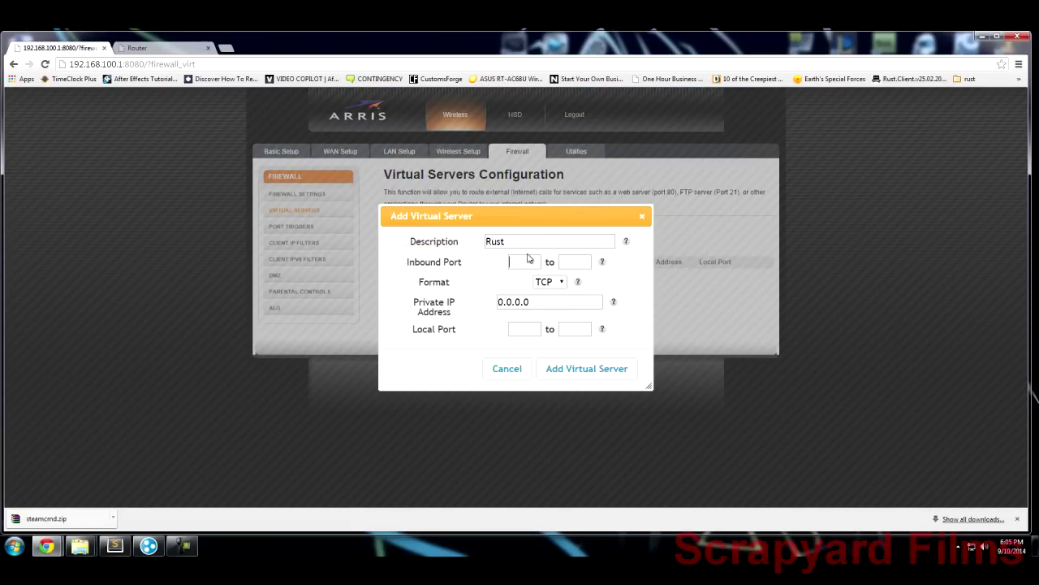
click(528, 258)
text(28015)
click(580, 260)
text(281015)
click(561, 282)
click(548, 317)
key(Tab)
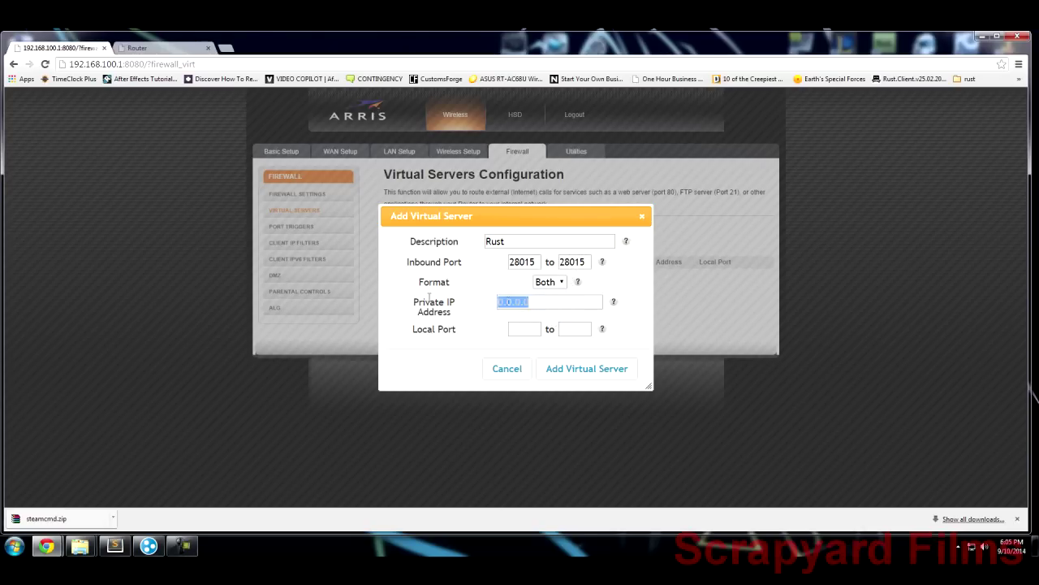
Check the Linksys tab for the IP, then enter private IP 192.168.0.3 and local ports 28015 to 28015
click(159, 50)
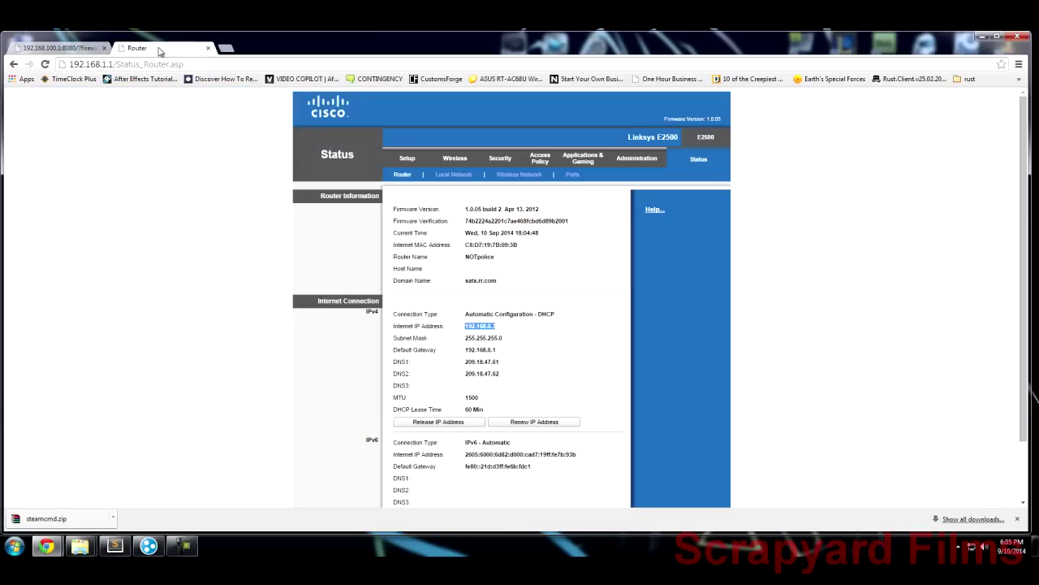
click(59, 49)
text(192.168.0.)
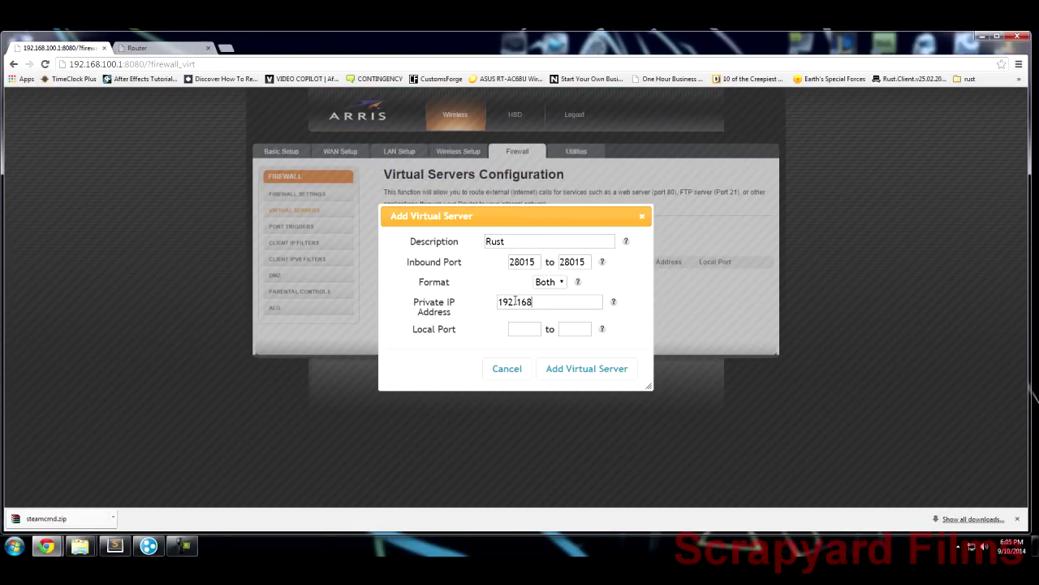
text(3)
text(28015)
text(28015)
Add the Rust virtual server, log out of the modem, and switch to the Linksys tab
click(612, 370)
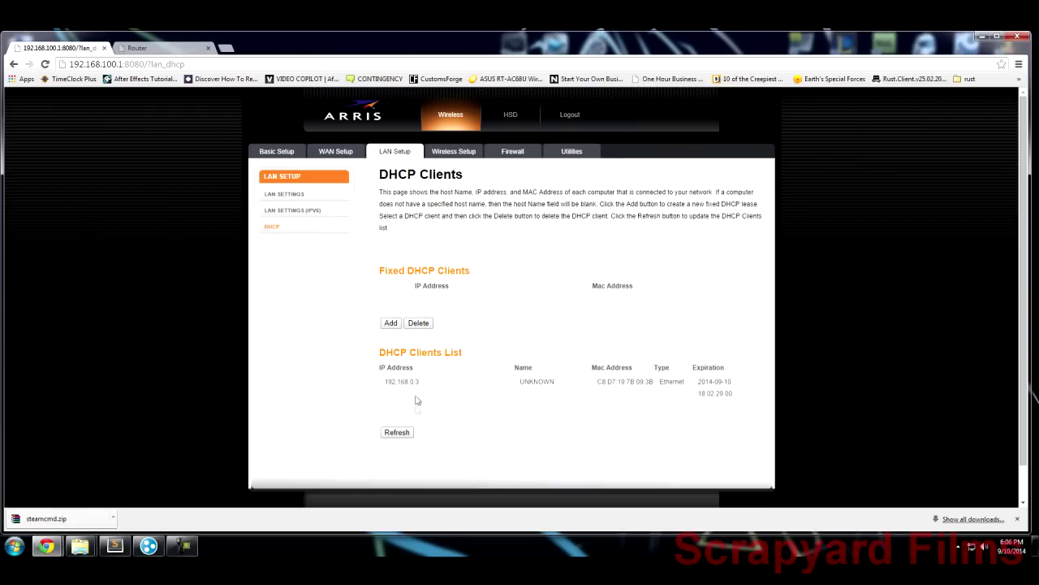
click(569, 115)
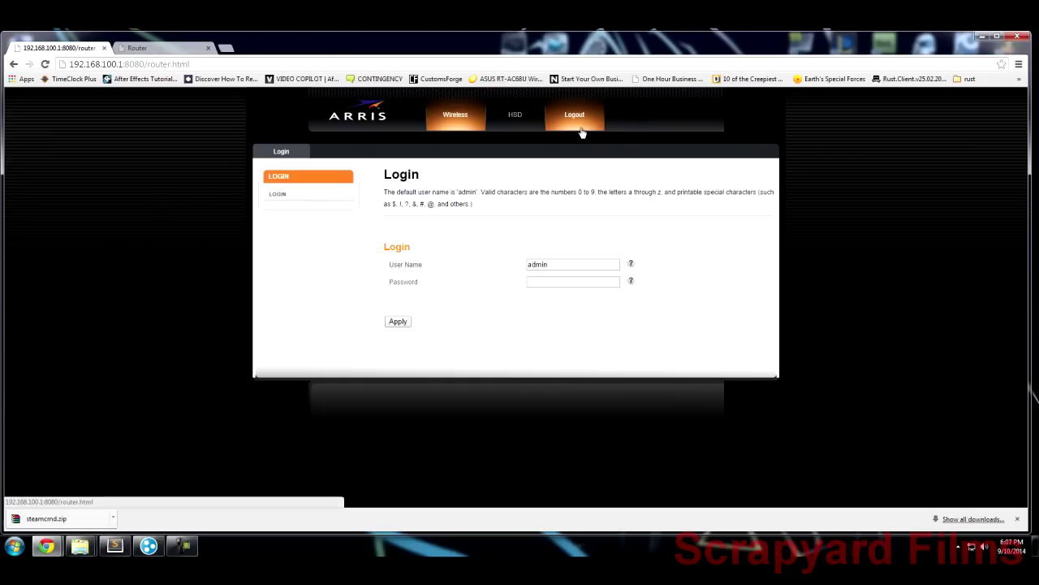
click(183, 53)
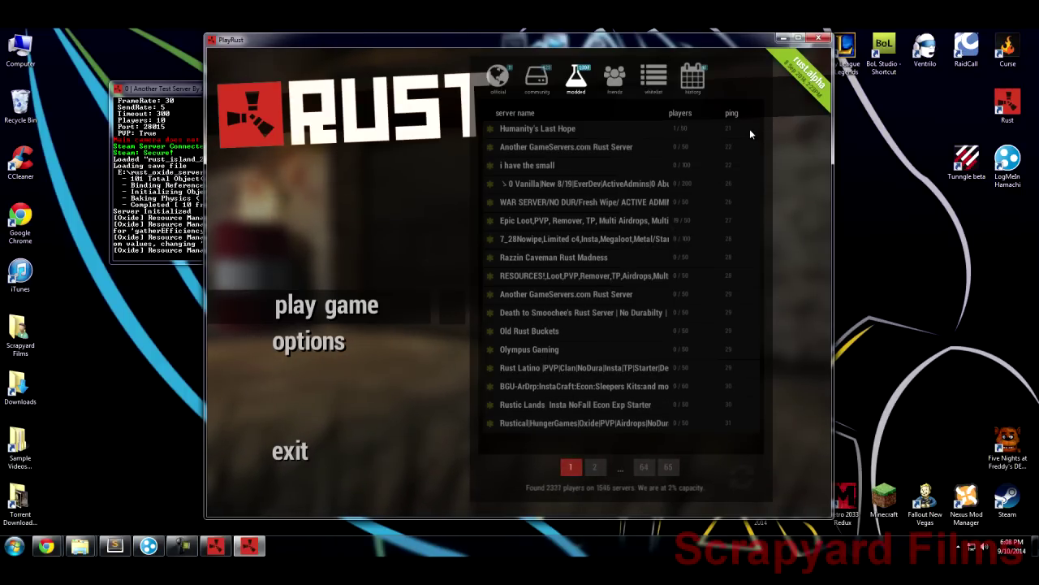
Minimize the Rust game and server console, then select the LogMeIn Hamachi desktop shortcut
click(781, 38)
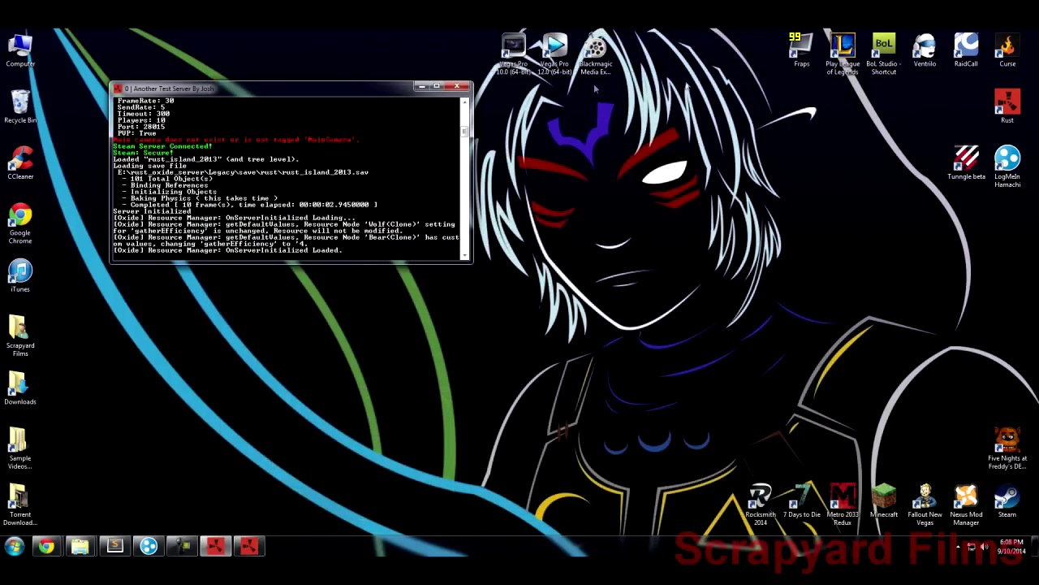
click(422, 84)
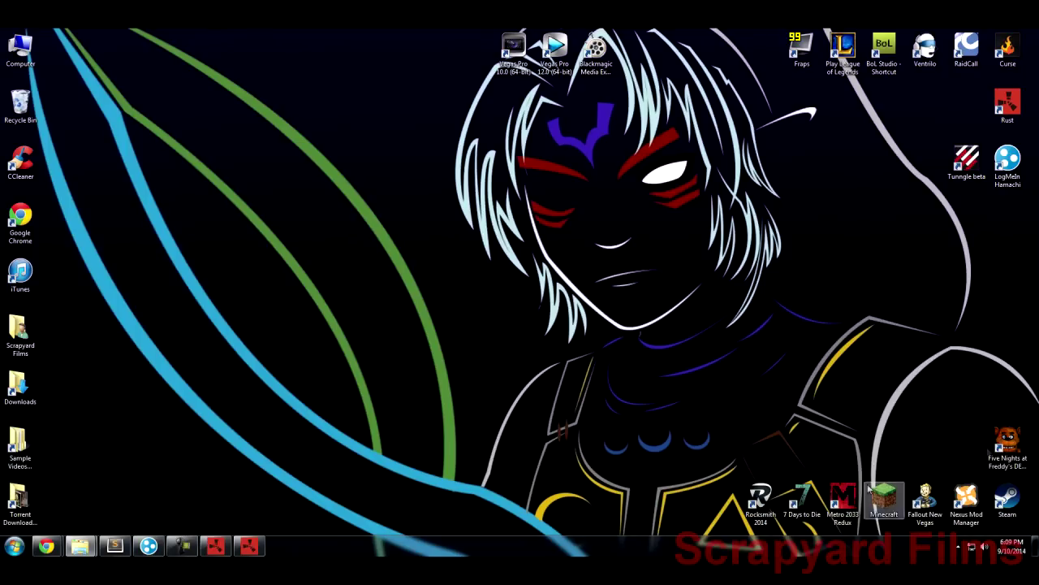
click(1007, 162)
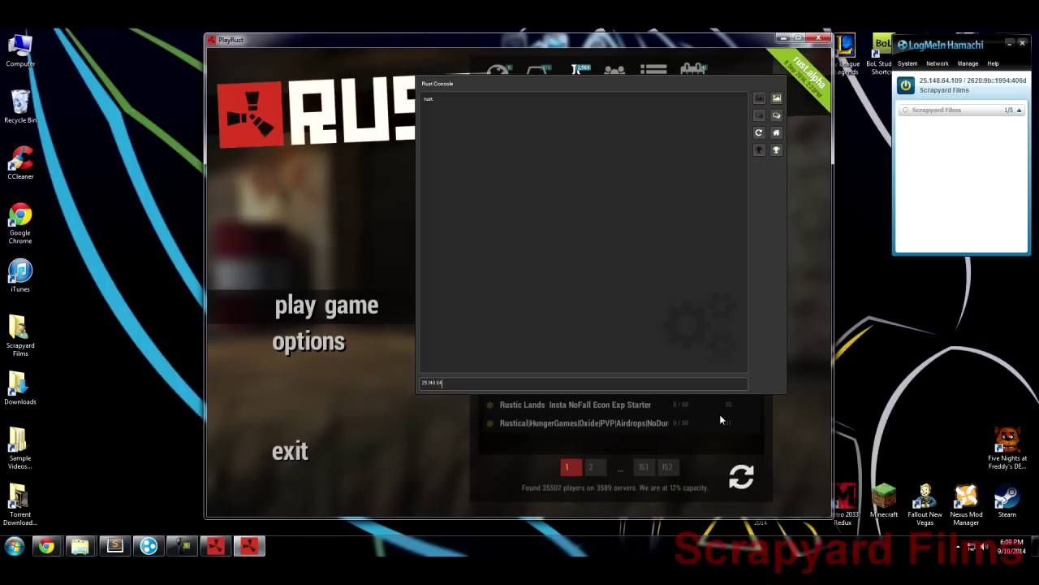
Complete the console line as net.connect 25.148.64.109:28015, then open Hamachi's Create a new network dialog
text(09)
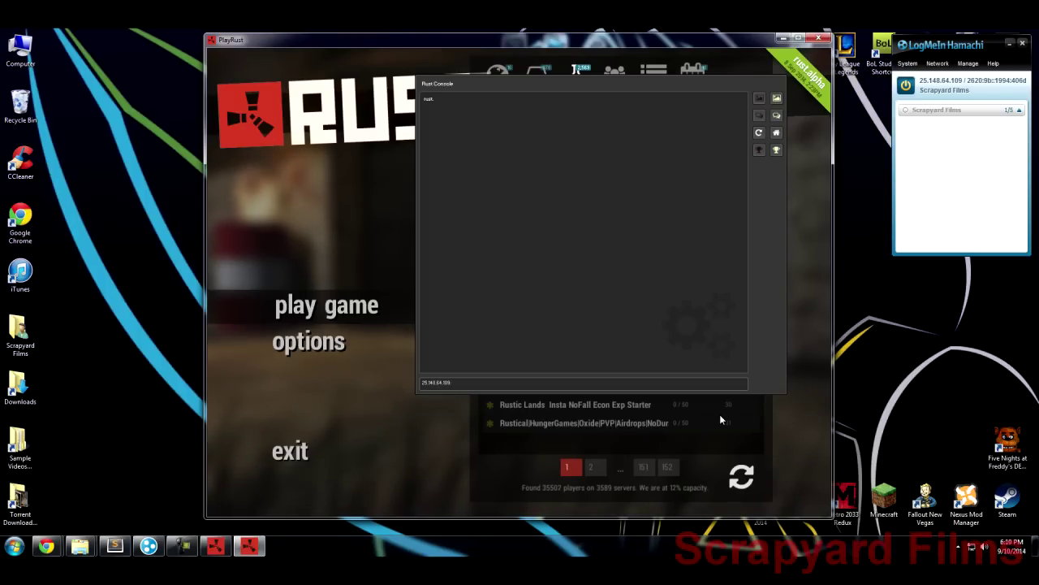
text(:28015)
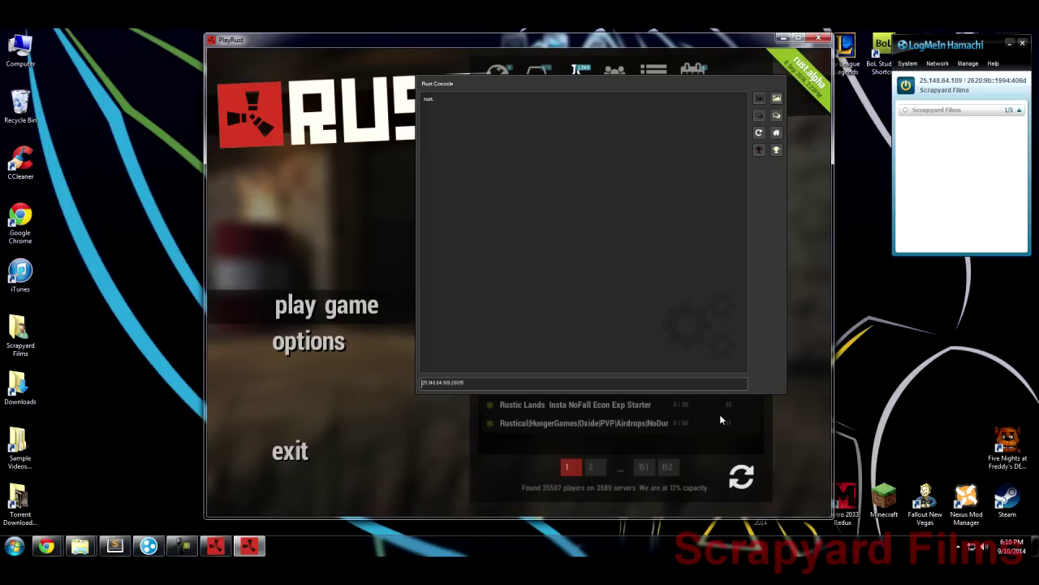
key(Home)
text(net.connect)
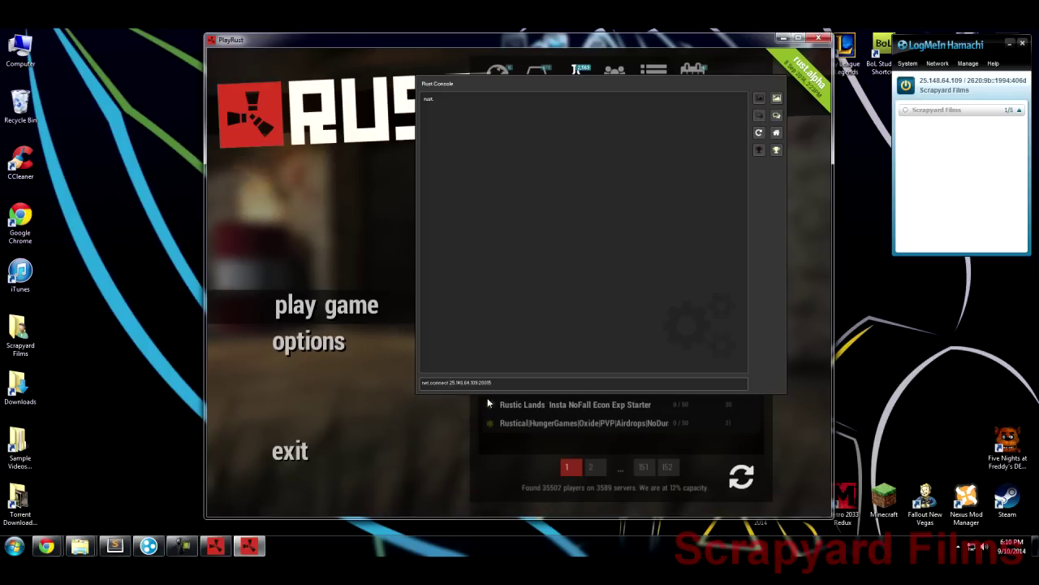
drag(450, 383, 494, 389)
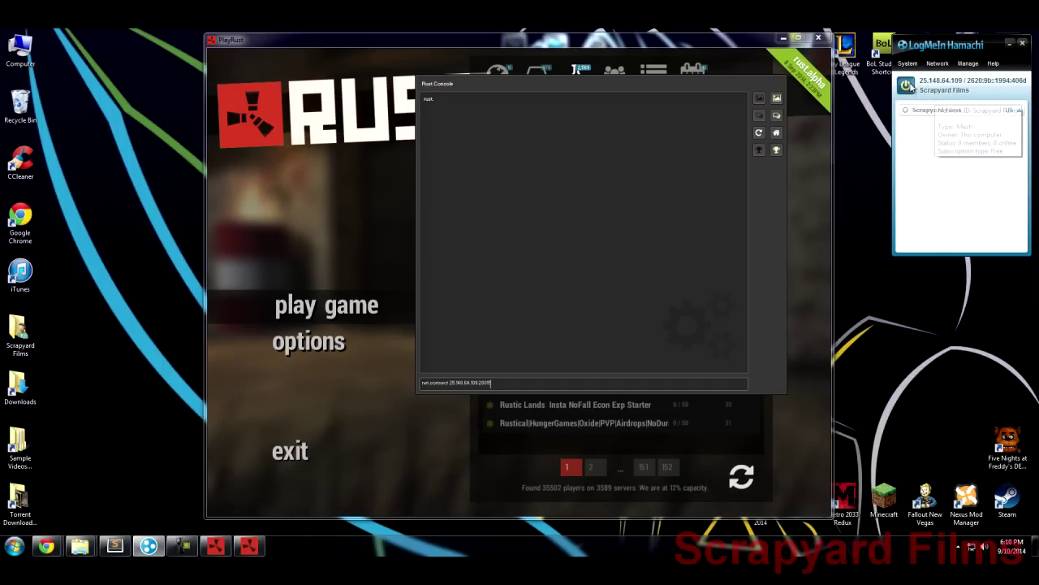
click(938, 63)
click(958, 91)
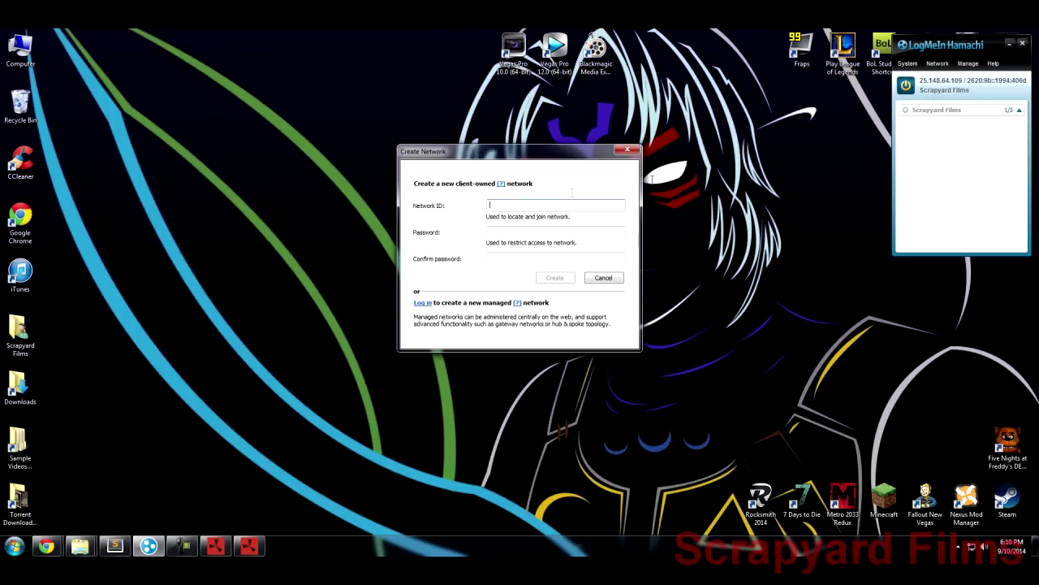
Cancel Hamachi's Create and Join network dialogs and collapse the Scrapyard Films group
key(Tab)
click(604, 278)
click(937, 63)
click(938, 88)
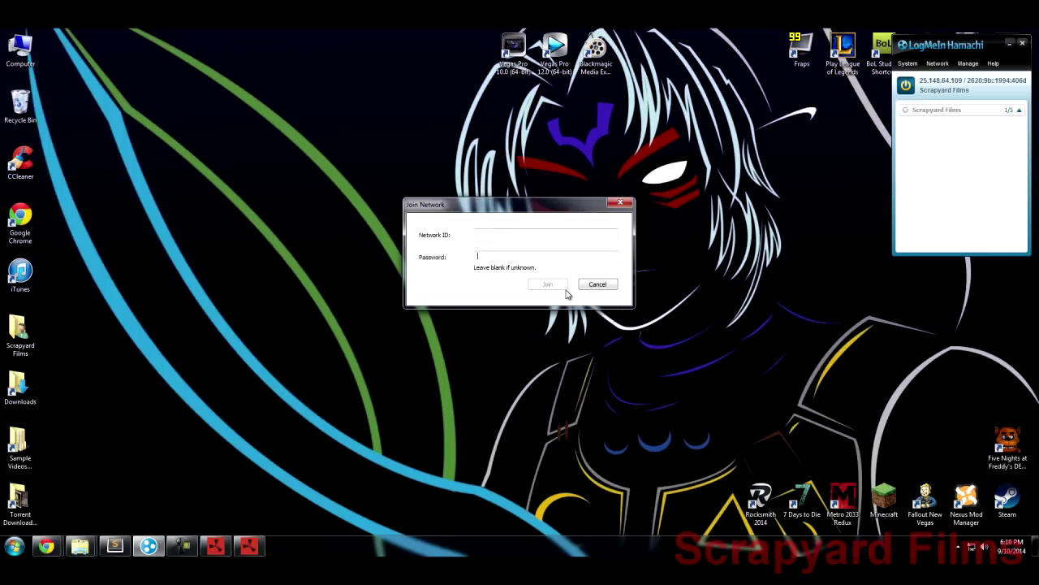
click(597, 285)
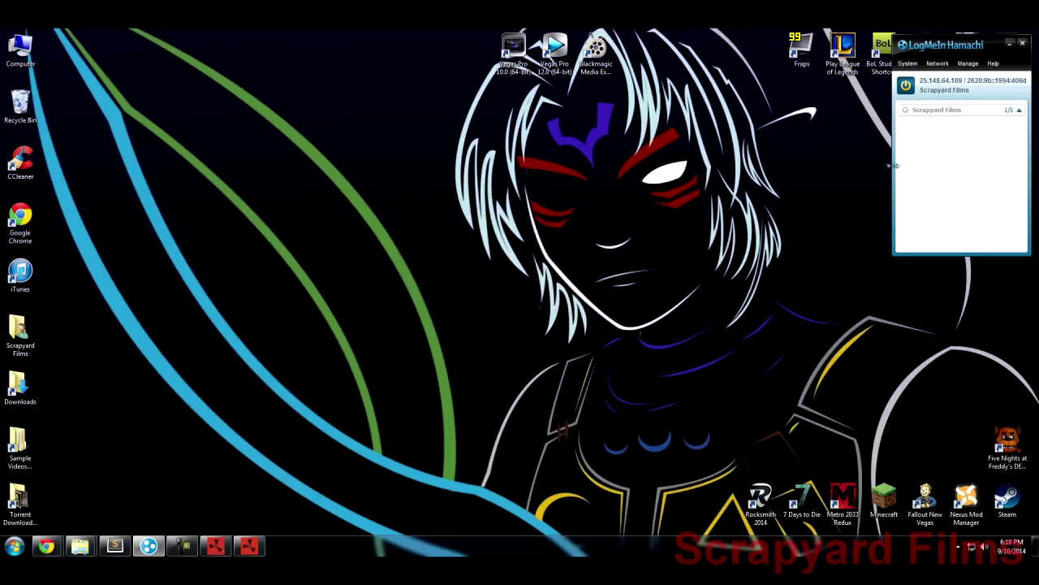
click(1022, 111)
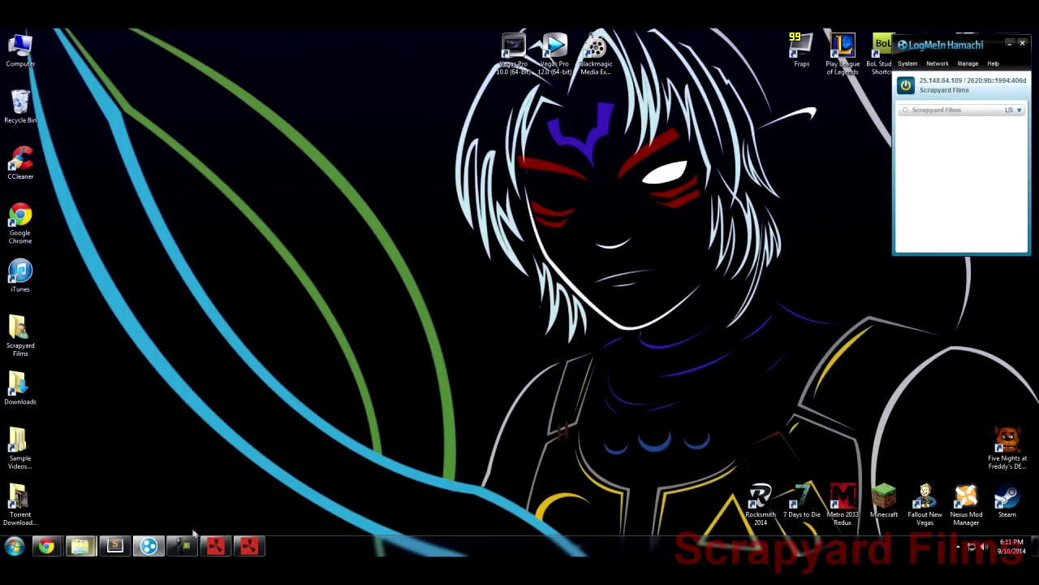
Restore the Rust game console, select port 28015 in the net.connect line, and restore the server console
click(250, 548)
drag(498, 384, 354, 392)
click(550, 376)
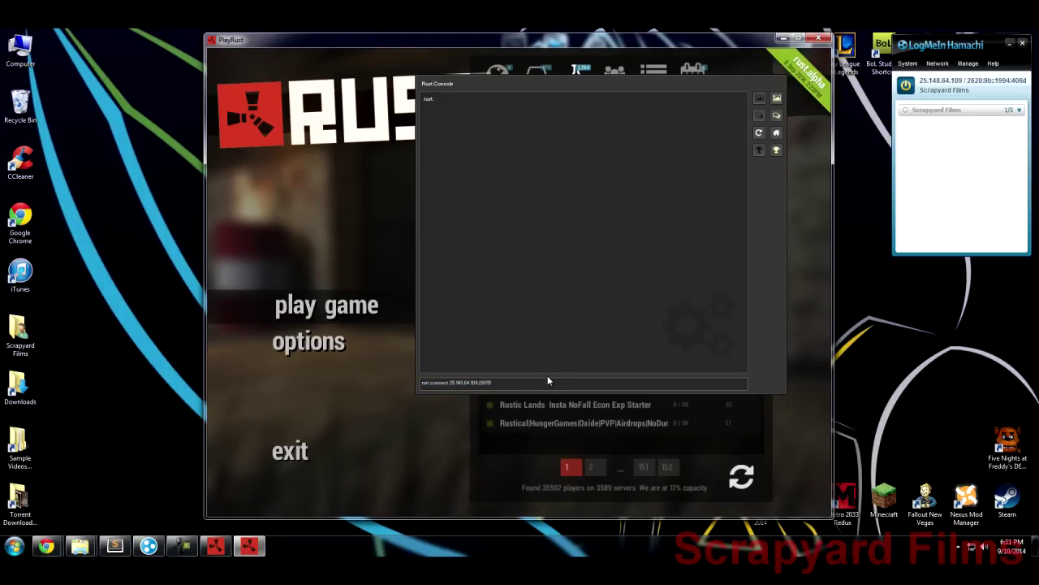
double_click(484, 383)
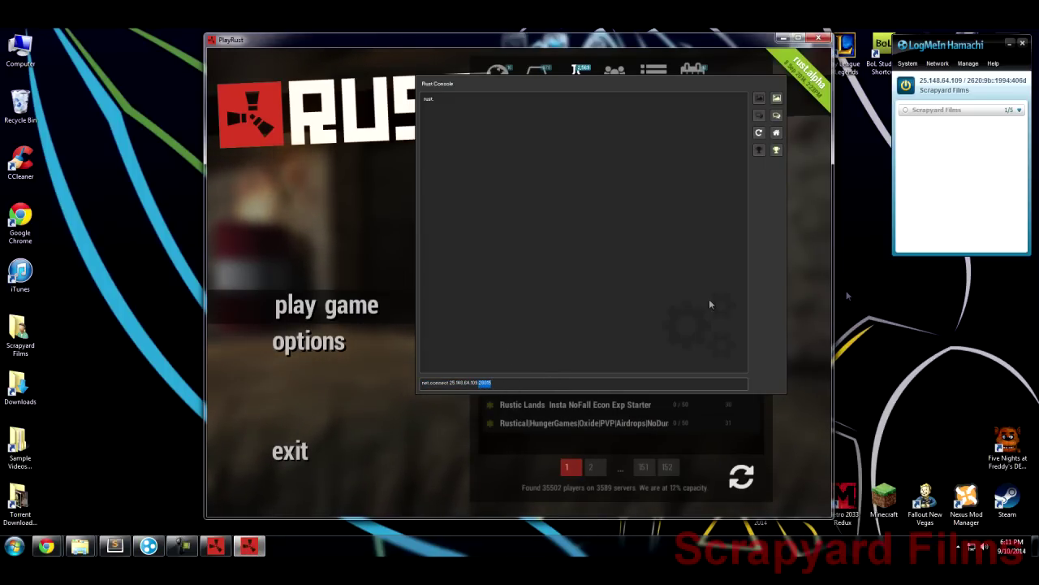
click(215, 546)
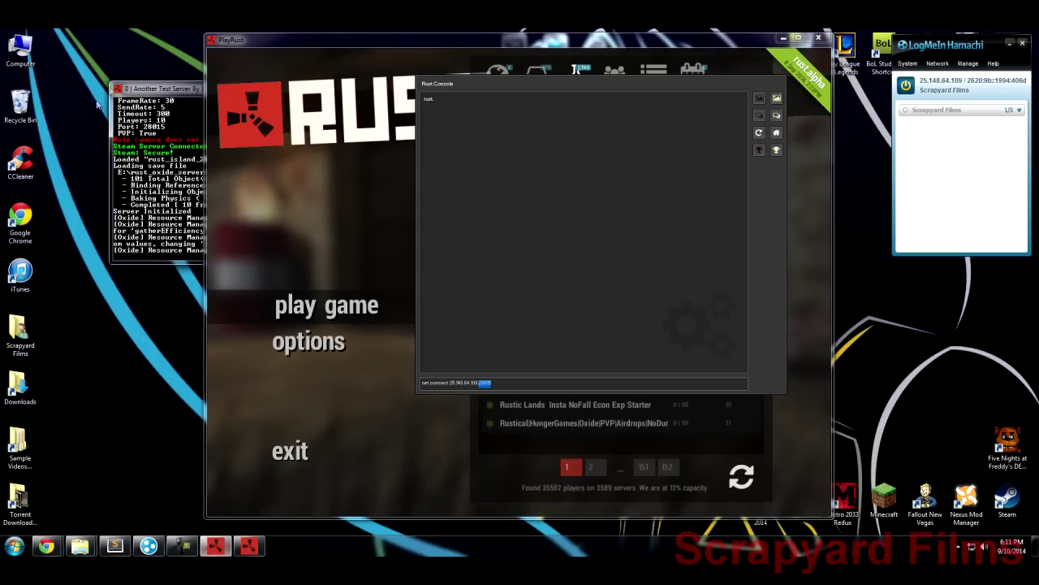